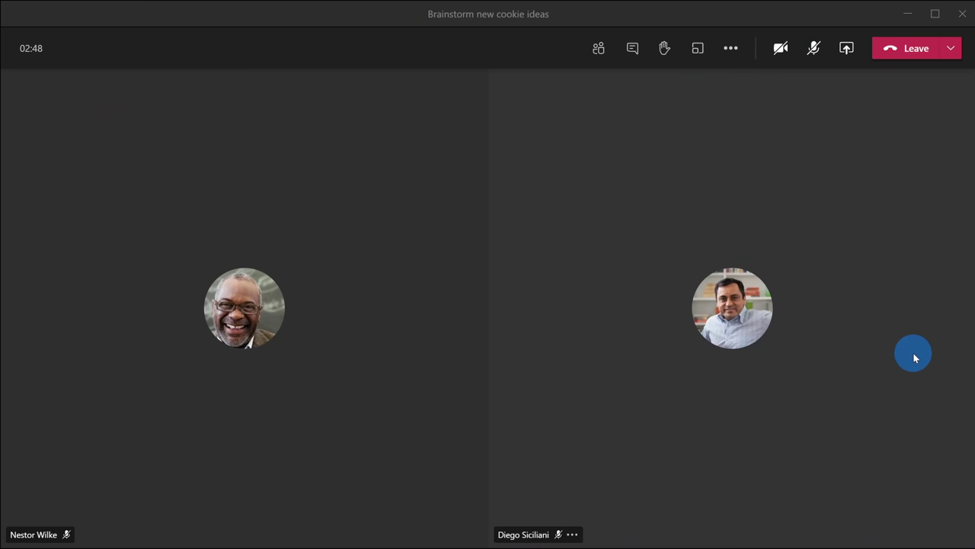
# - Create 2 breakout rooms for the meeting with participants assigned automatically
pyautogui.hotkey('ctrl', 'shift', 'm')
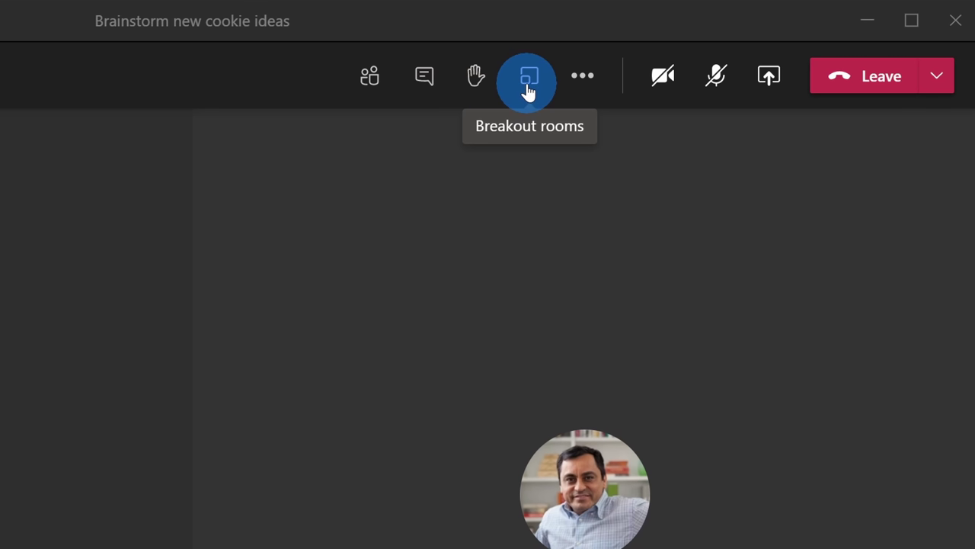
pyautogui.click(527, 91)
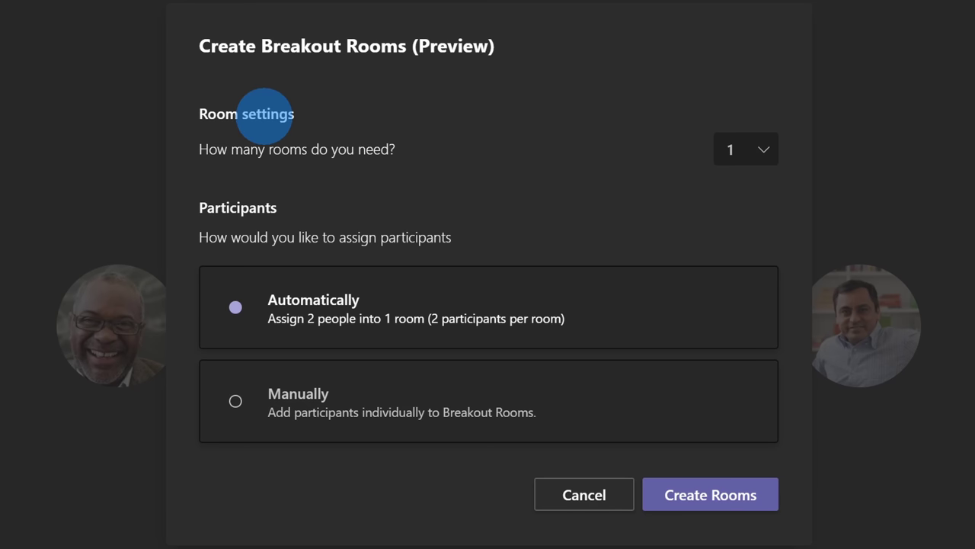
pyautogui.click(762, 153)
pyautogui.moveTo(770, 179); pyautogui.dragTo(767, 133)
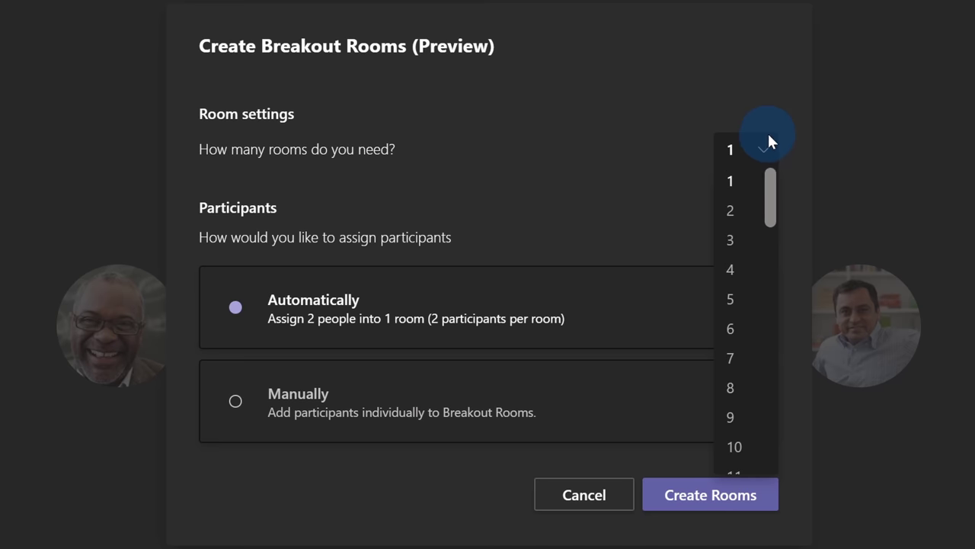
pyautogui.click(733, 212)
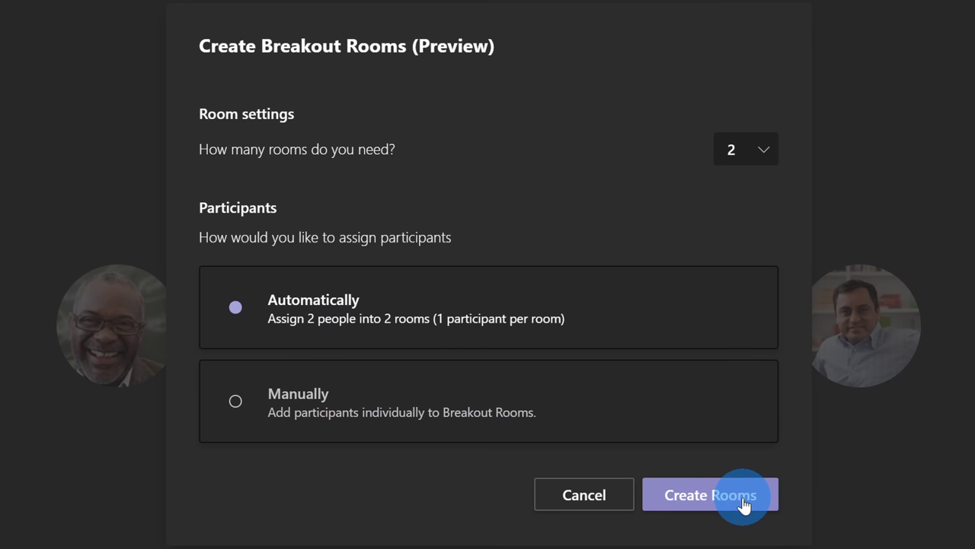
pyautogui.click(743, 504)
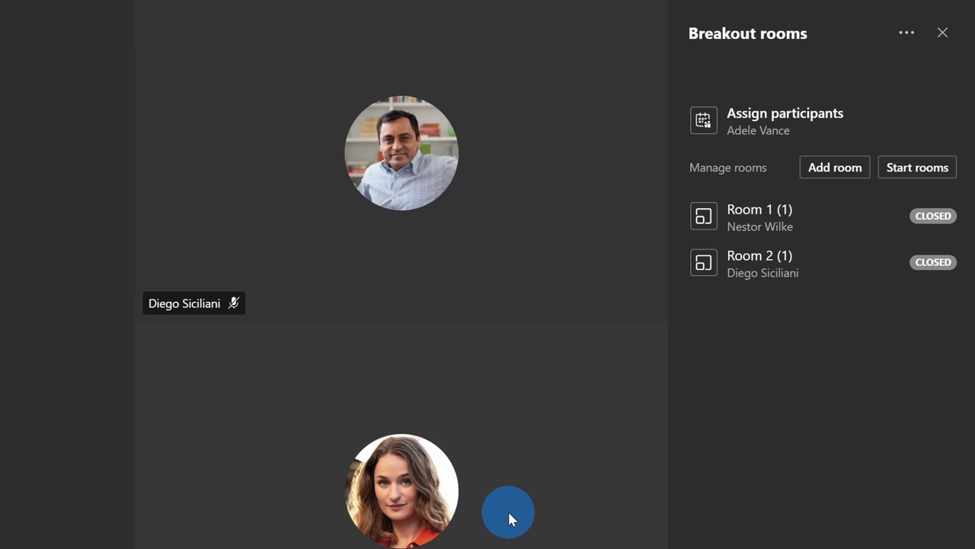
# - Assign the unassigned participant to Room 2
pyautogui.click(684, 120)
pyautogui.click(702, 195)
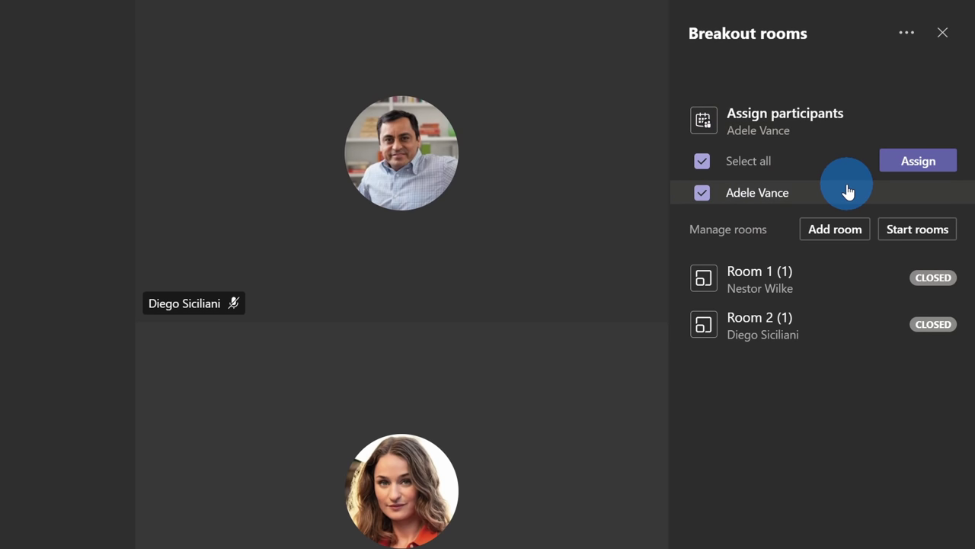
pyautogui.click(936, 172)
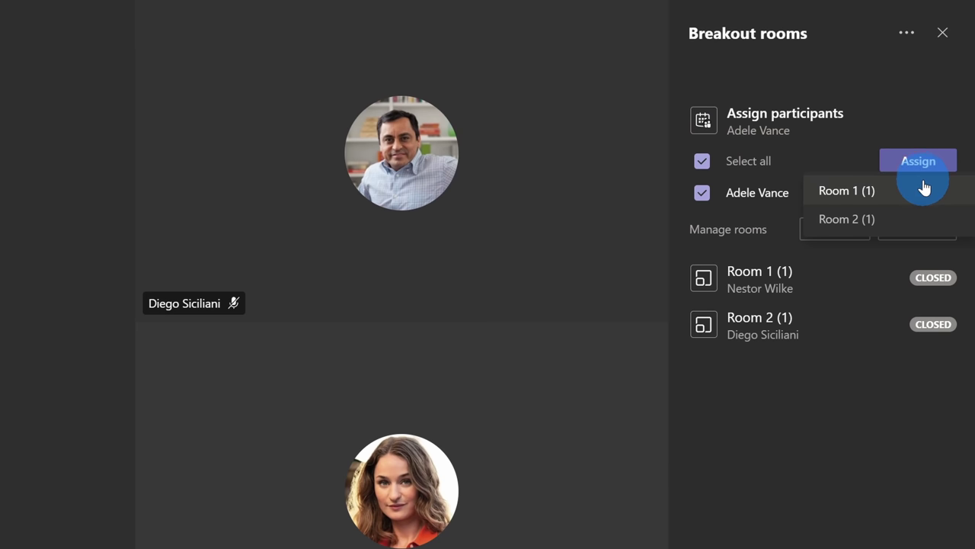
pyautogui.click(912, 225)
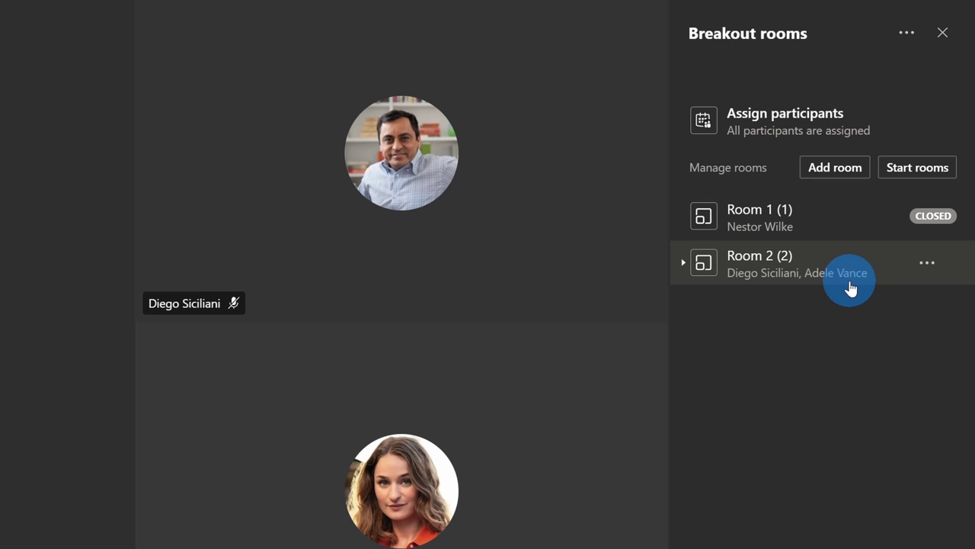
# - Recreate the breakout rooms as 2 new rooms with participants assigned automatically
pyautogui.click(907, 38)
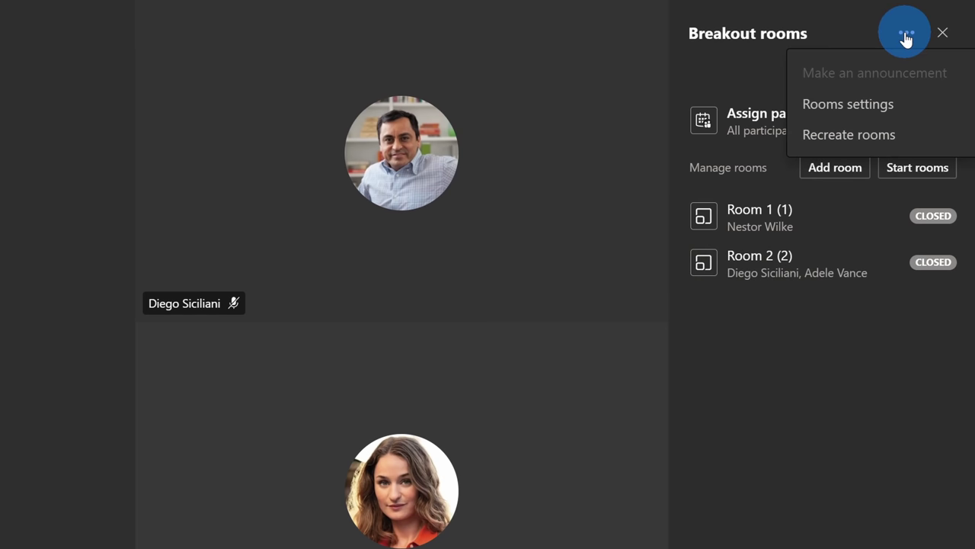
pyautogui.click(898, 135)
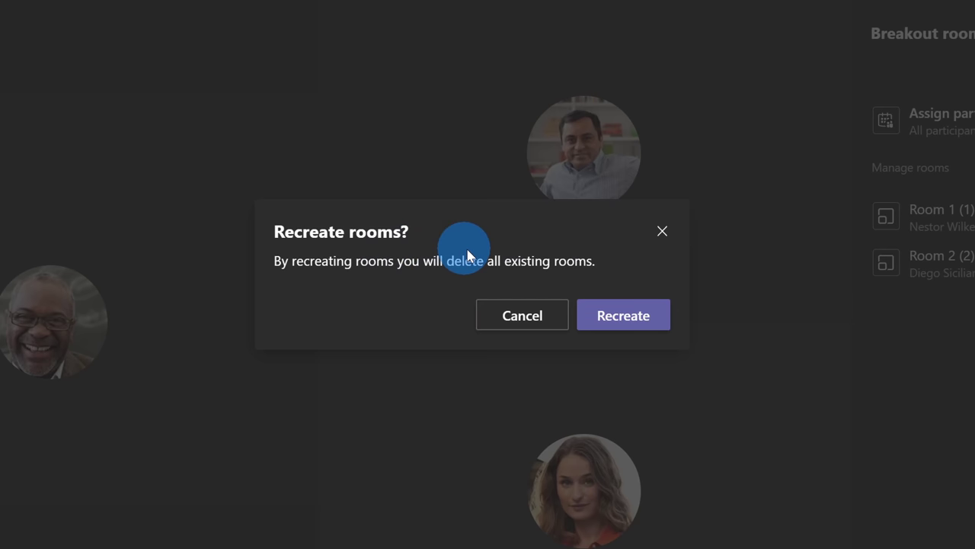
pyautogui.click(631, 316)
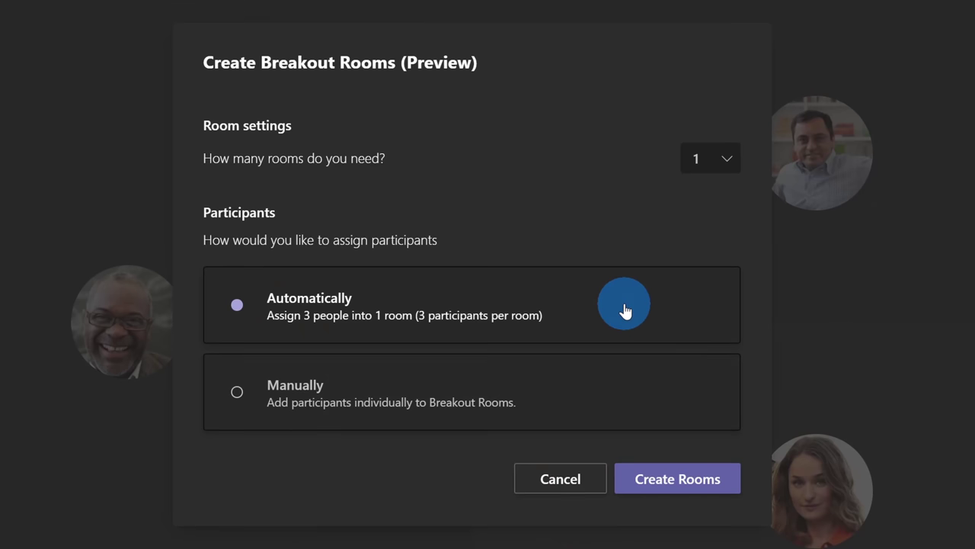
pyautogui.click(728, 161)
pyautogui.click(696, 214)
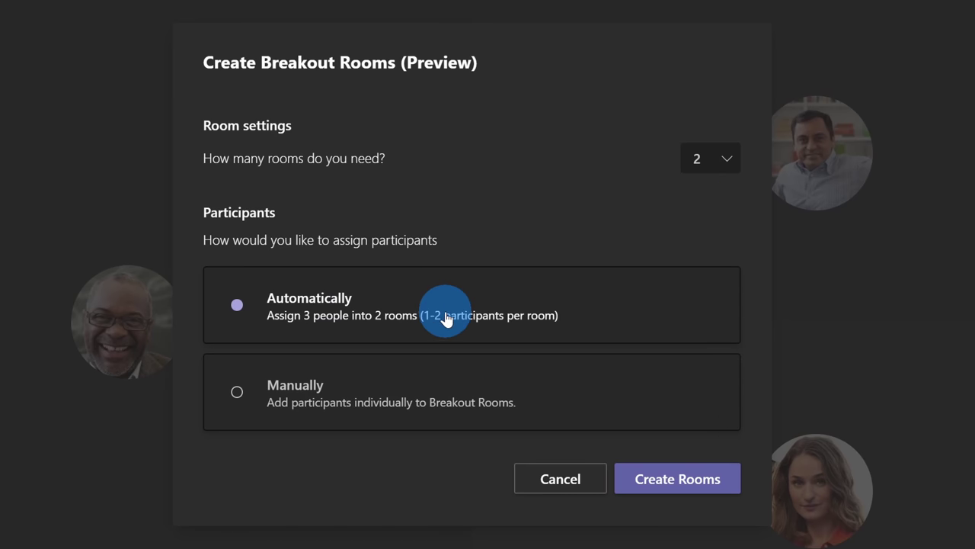
pyautogui.click(698, 480)
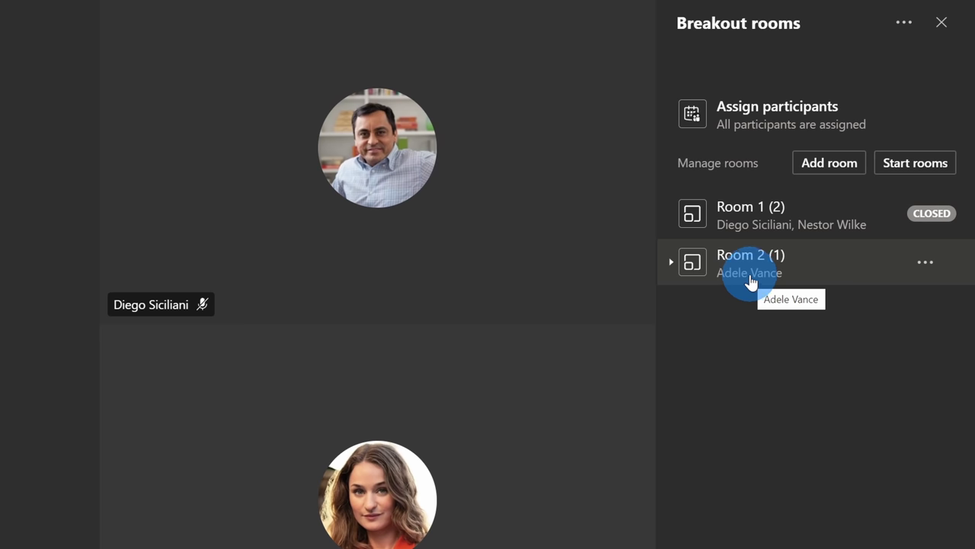
# - Move the first participant listed in Room 1 to Room 2
pyautogui.click(672, 214)
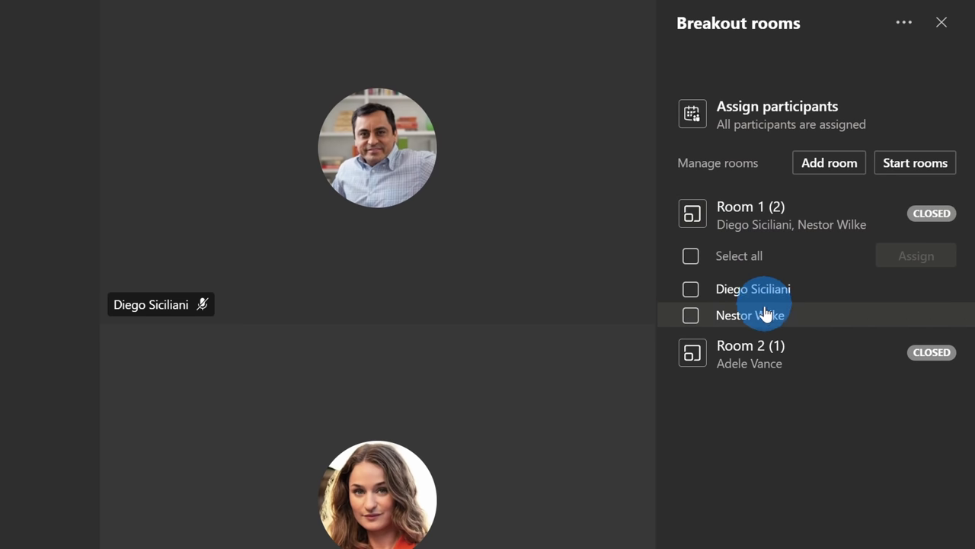
pyautogui.click(692, 289)
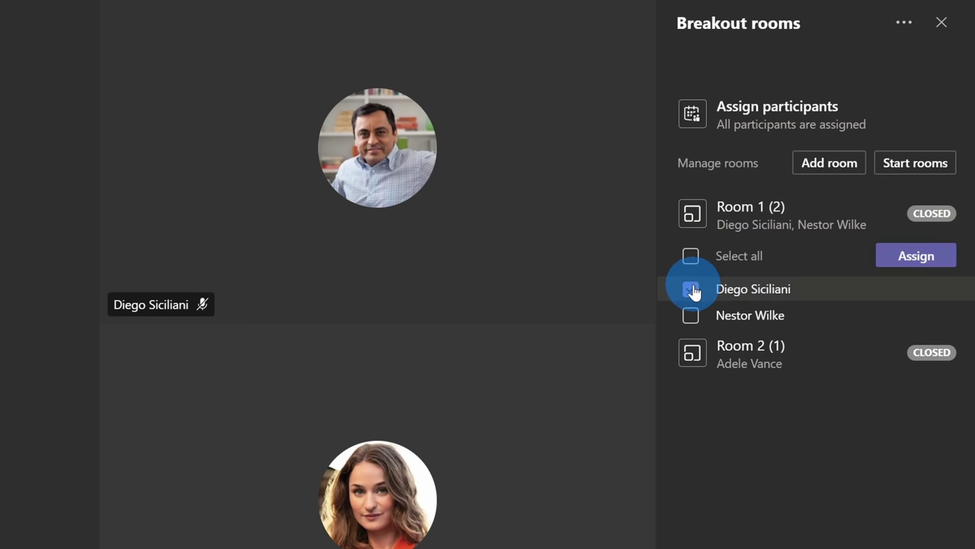
pyautogui.click(911, 268)
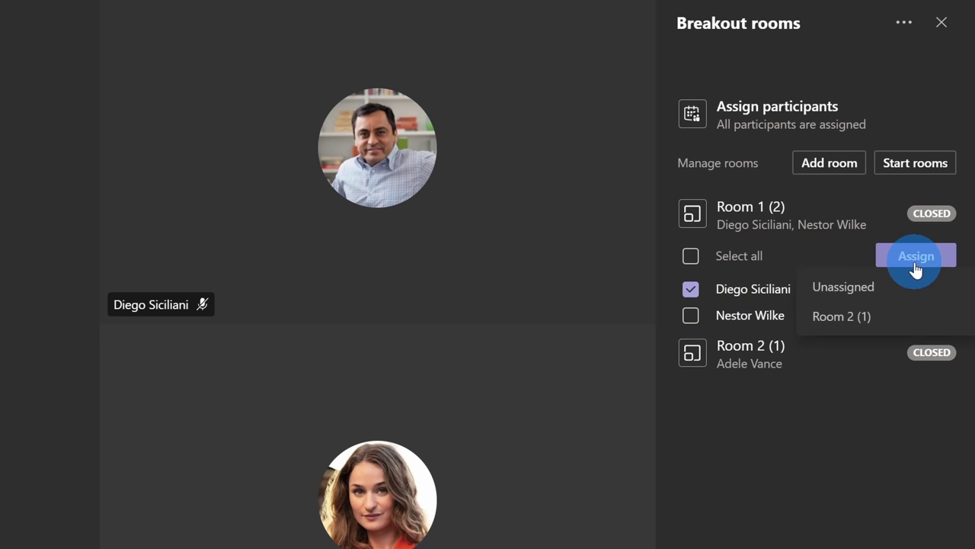
pyautogui.click(902, 324)
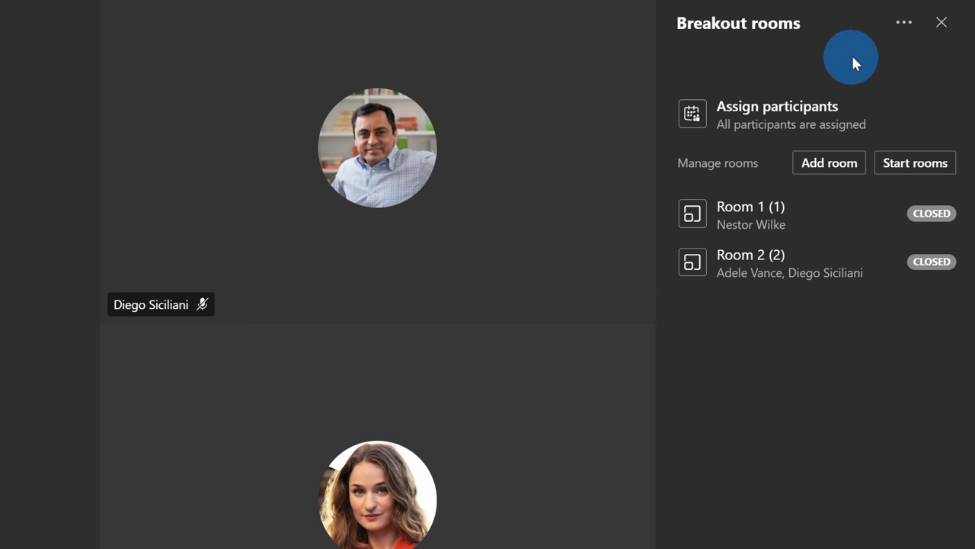
# - Review the general settings for the breakout rooms and the management options available for Room 1
pyautogui.click(904, 25)
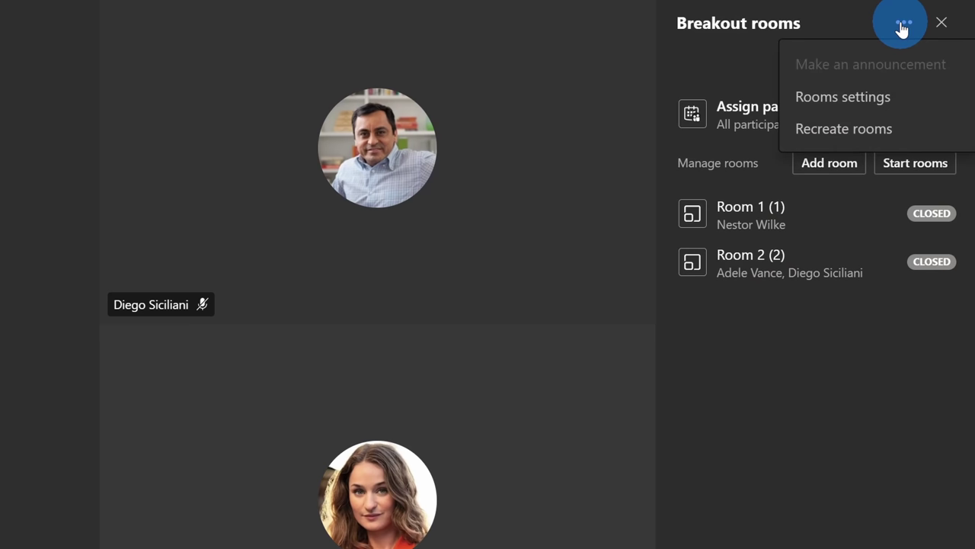
pyautogui.click(903, 100)
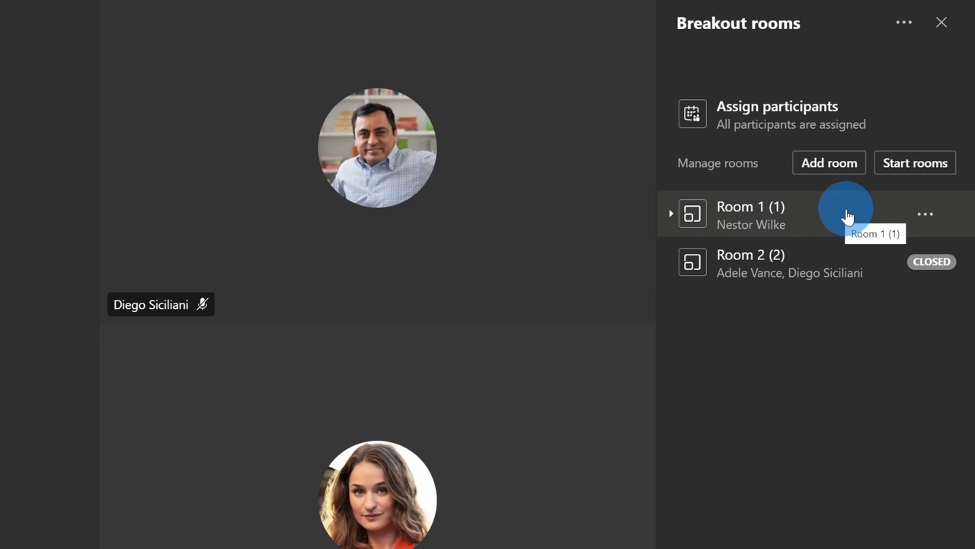
pyautogui.click(927, 218)
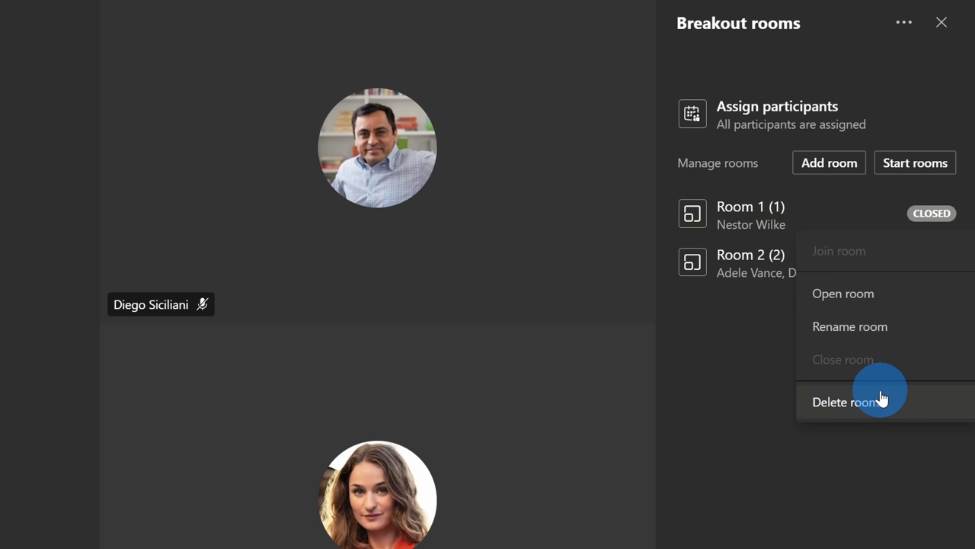
pyautogui.click(749, 414)
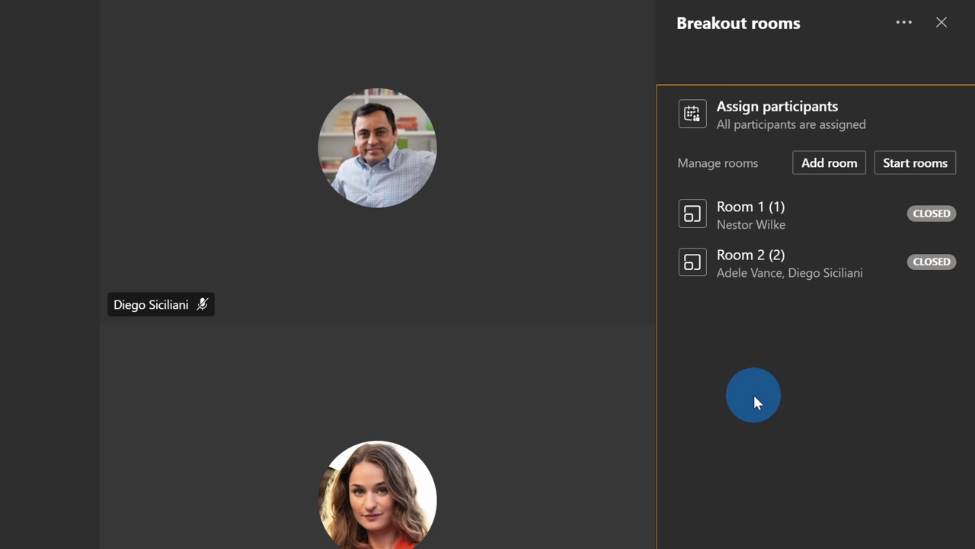
# - Start all breakout rooms and review Room 2's participants and room options
pyautogui.click(917, 163)
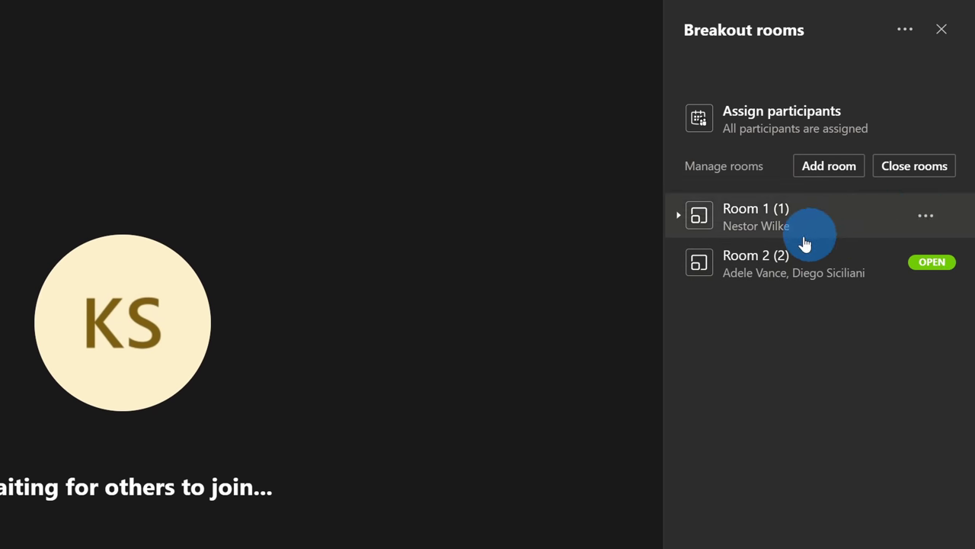
pyautogui.click(685, 265)
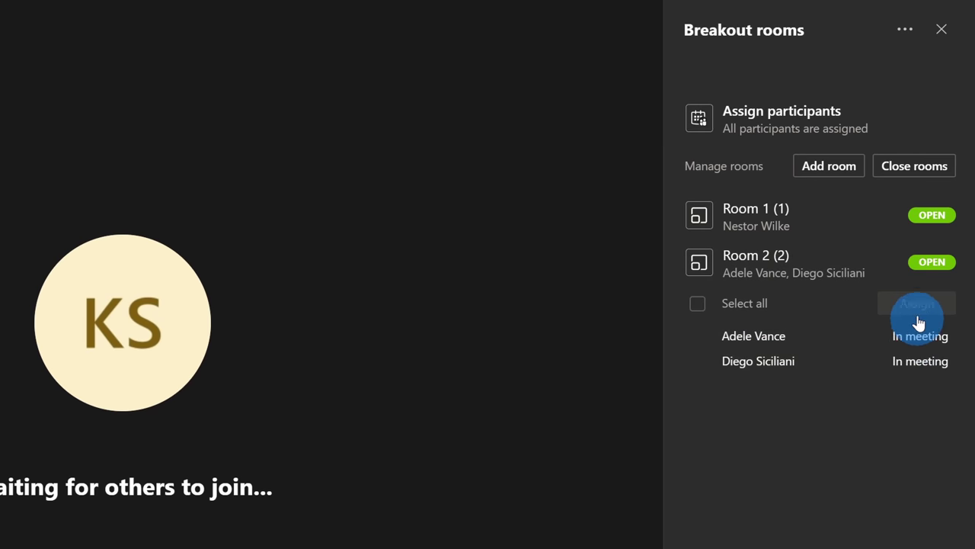
pyautogui.click(924, 267)
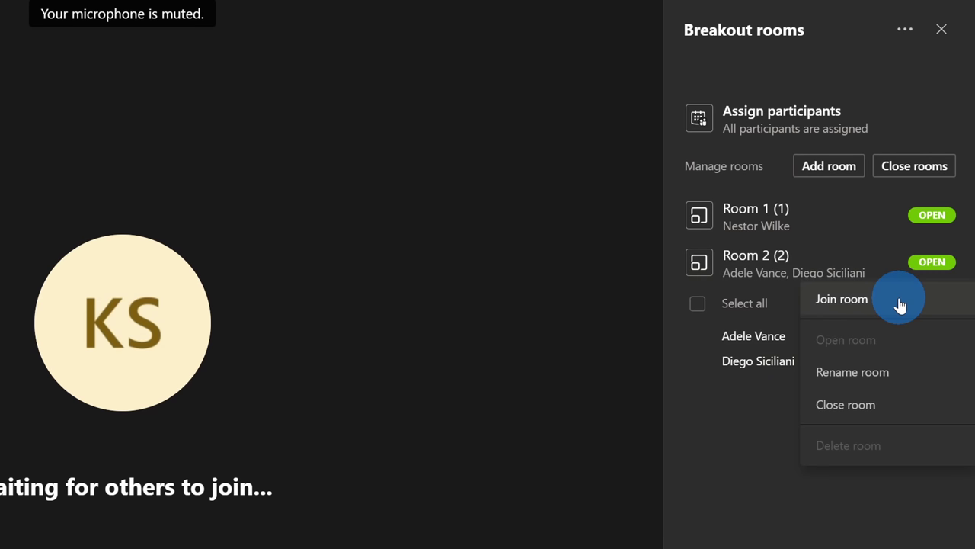
pyautogui.click(900, 404)
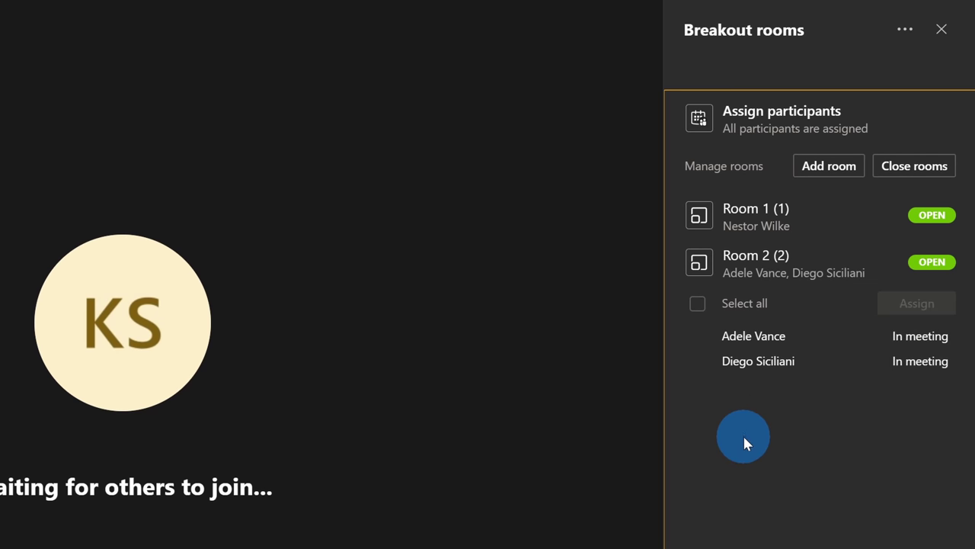
# - Show the participant lists of both rooms and ask the Room 1 participant to join the breakout room
pyautogui.click(678, 265)
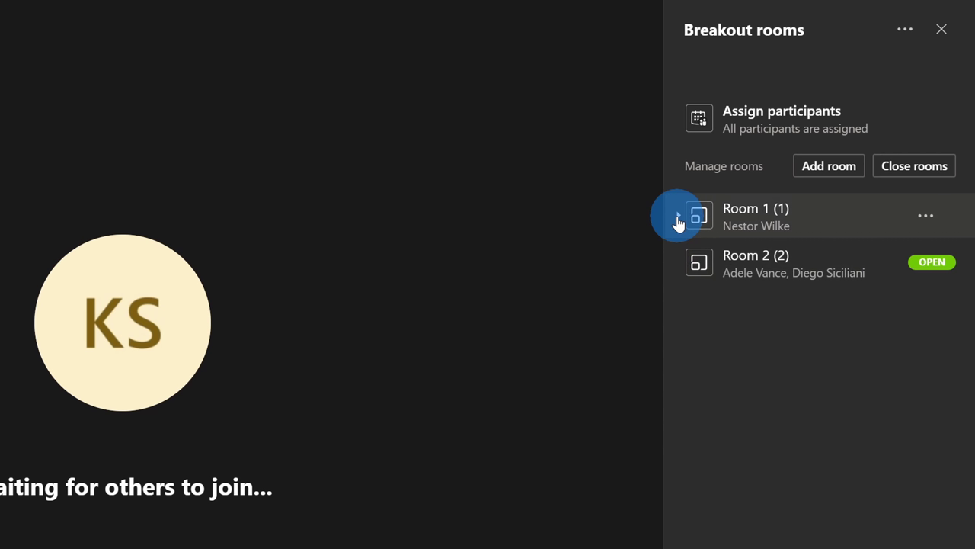
pyautogui.click(677, 220)
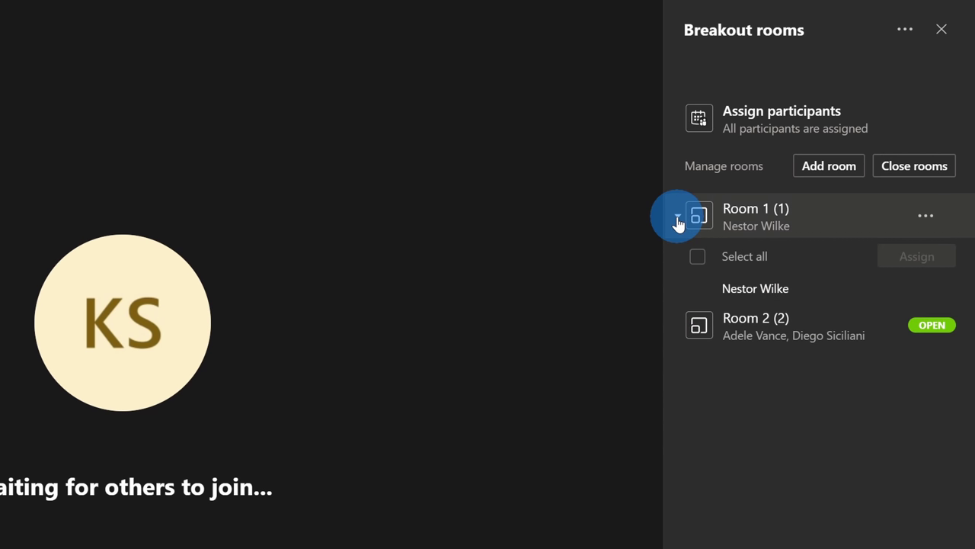
pyautogui.click(677, 326)
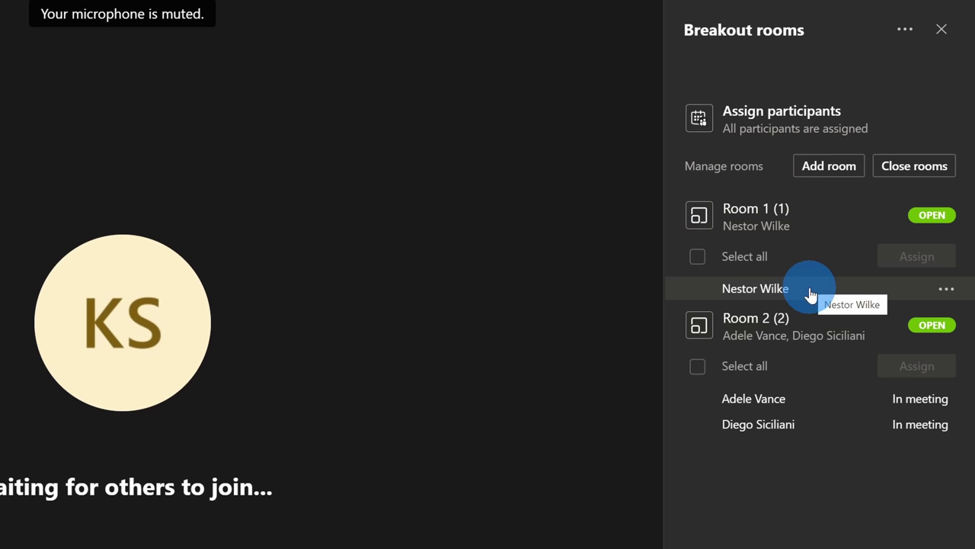
pyautogui.click(947, 290)
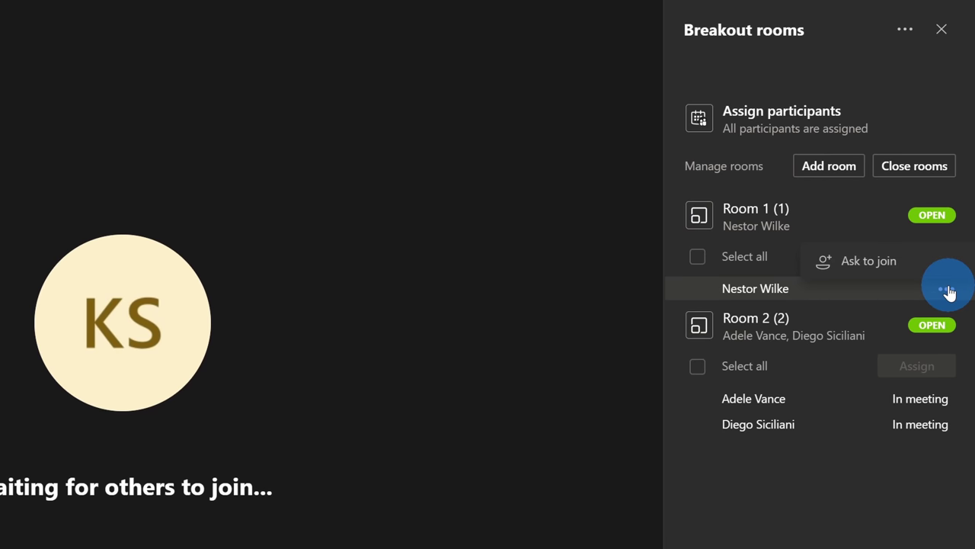
pyautogui.click(906, 270)
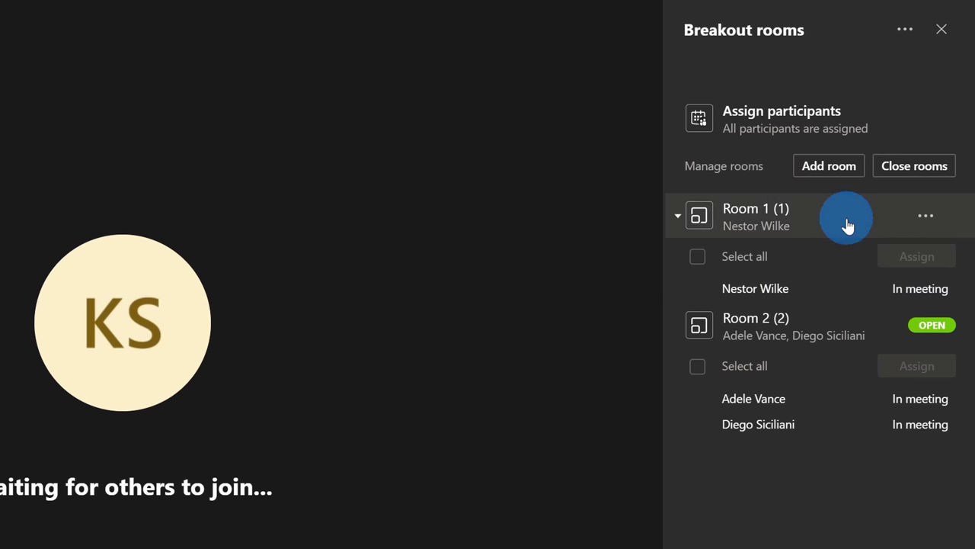
# - Join Room 1 as organizer and return to the main meeting
pyautogui.click(930, 217)
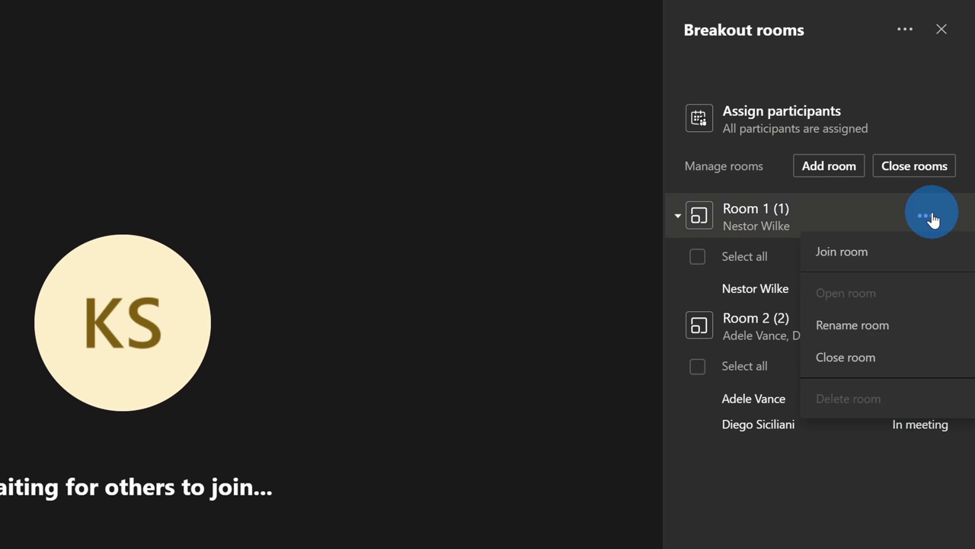
pyautogui.click(842, 250)
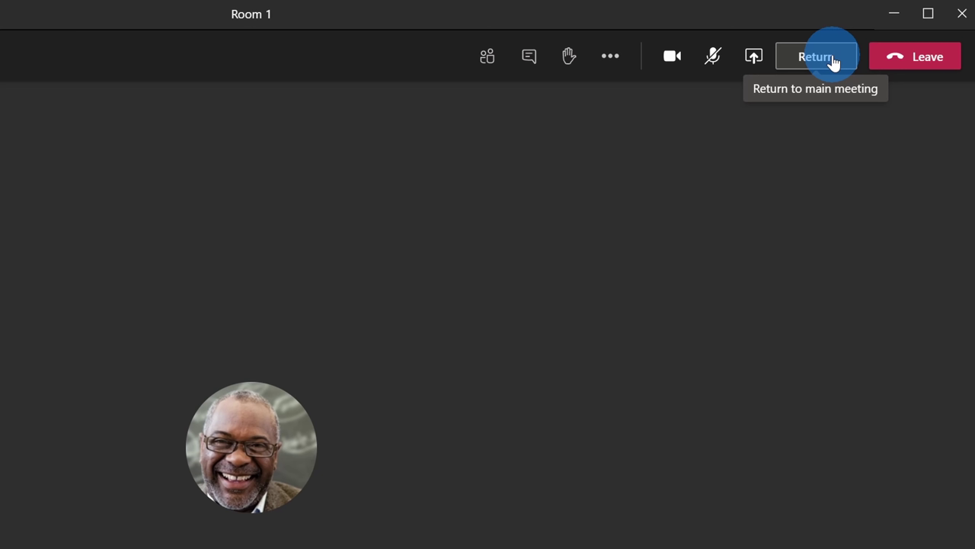
pyautogui.click(815, 57)
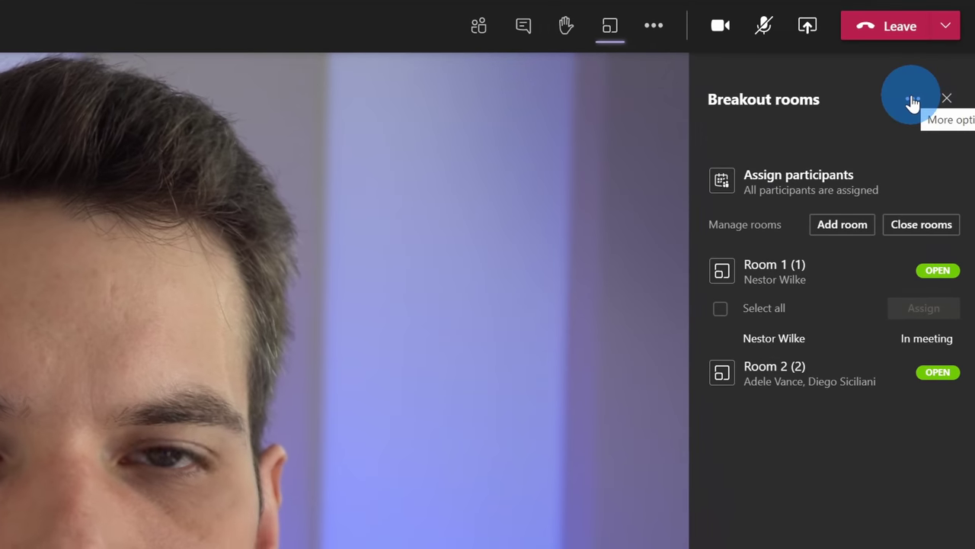
# - Send the announcement "Can't wait to see all these great ideas!" to all breakout rooms and check it in the participant's meeting chat
pyautogui.click(936, 86)
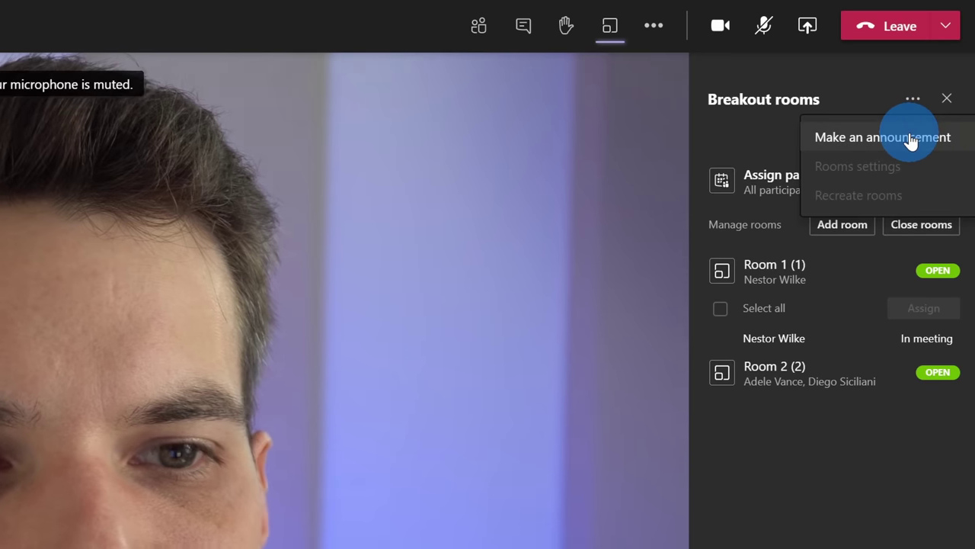
pyautogui.click(912, 139)
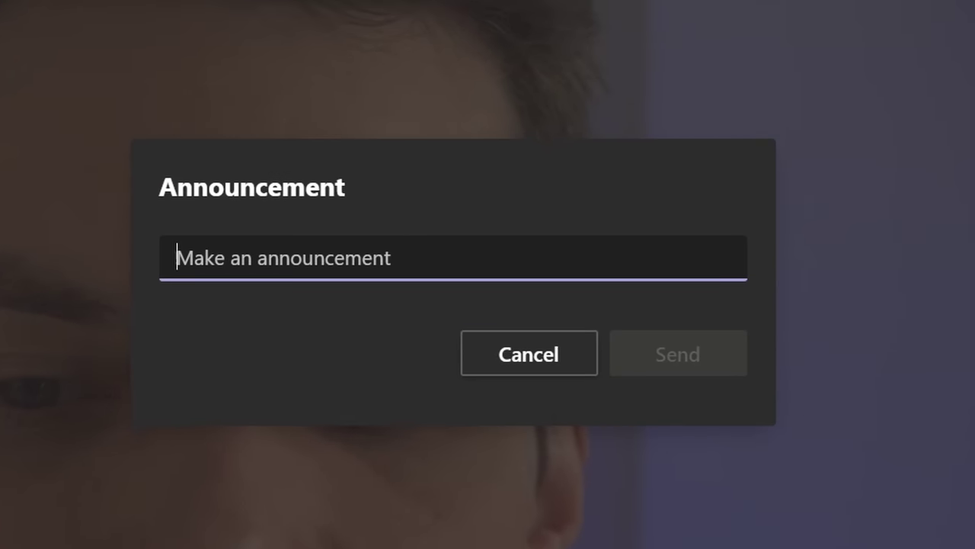
pyautogui.write("Can't wait to see all these great ideas!")
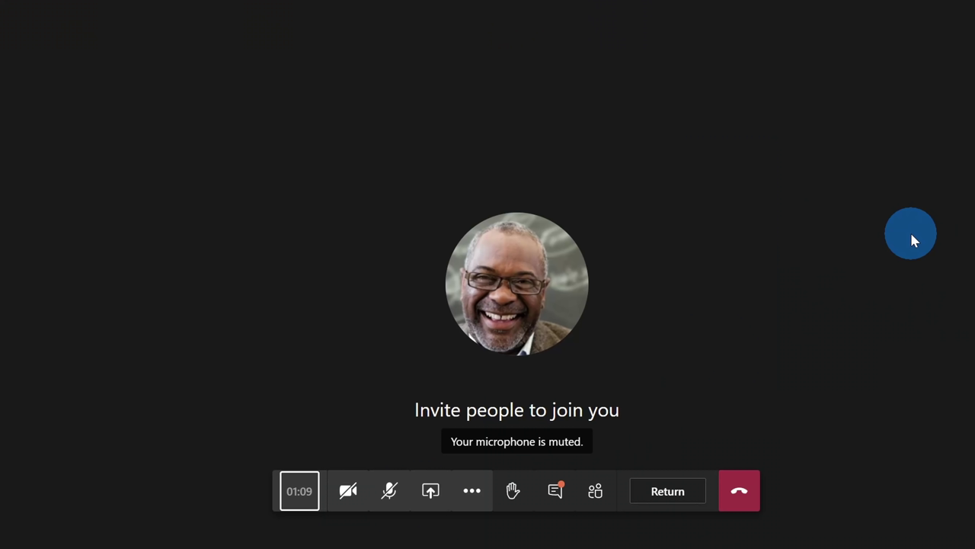
pyautogui.click(555, 494)
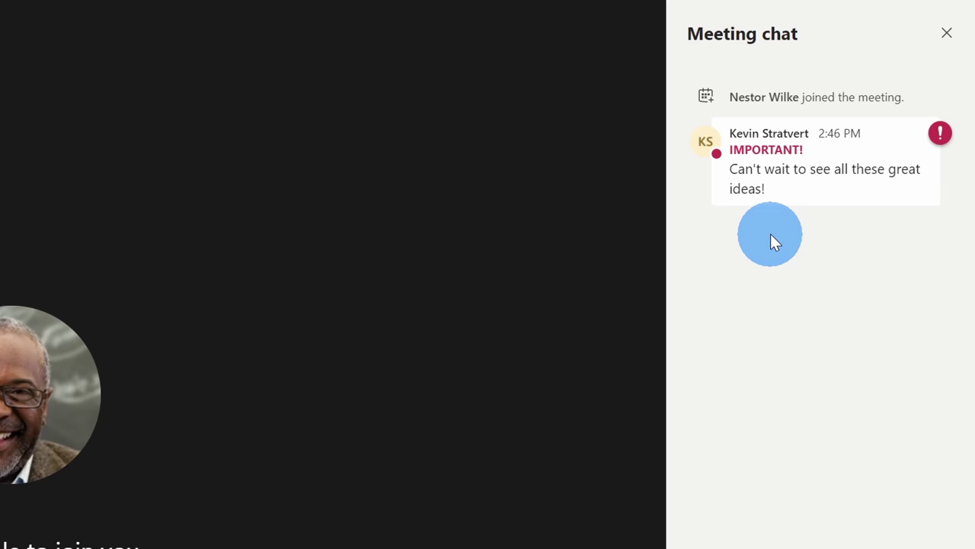
pyautogui.moveTo(855, 191)
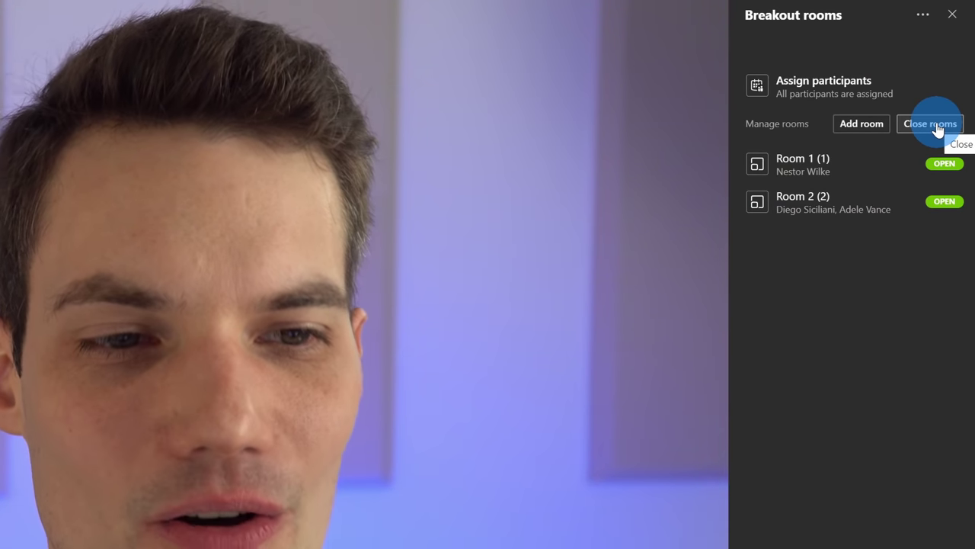
# - Close all breakout rooms and review the additional options for room settings and recreating rooms
pyautogui.click(937, 128)
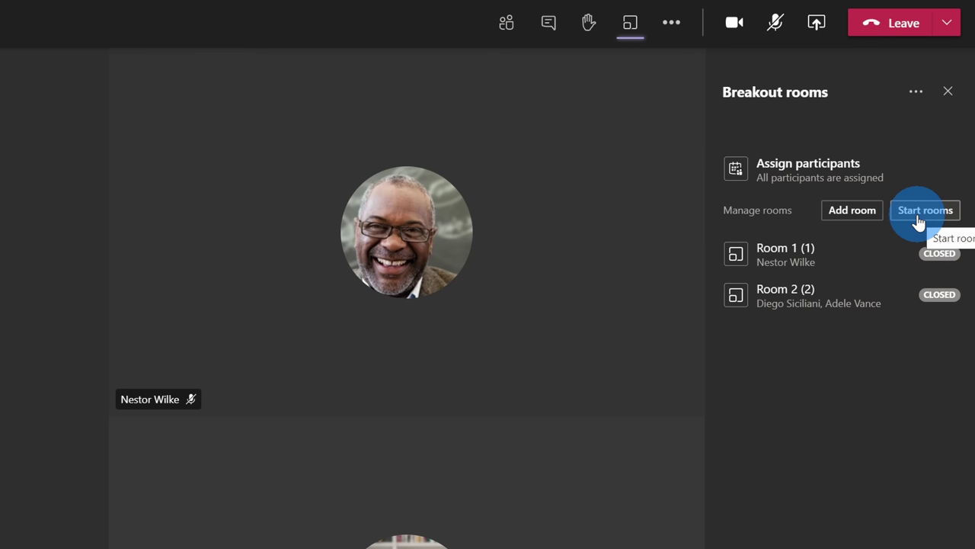
pyautogui.click(912, 94)
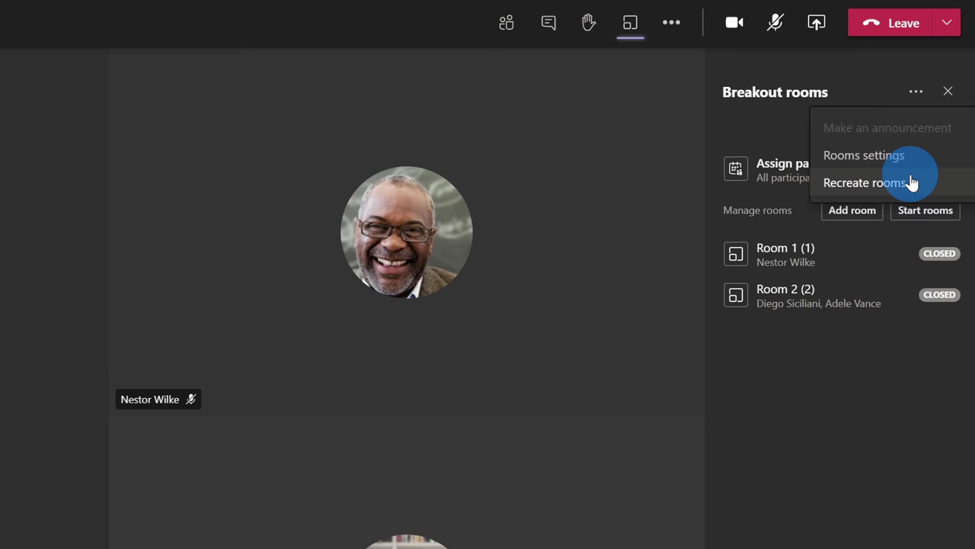
pyautogui.click(873, 512)
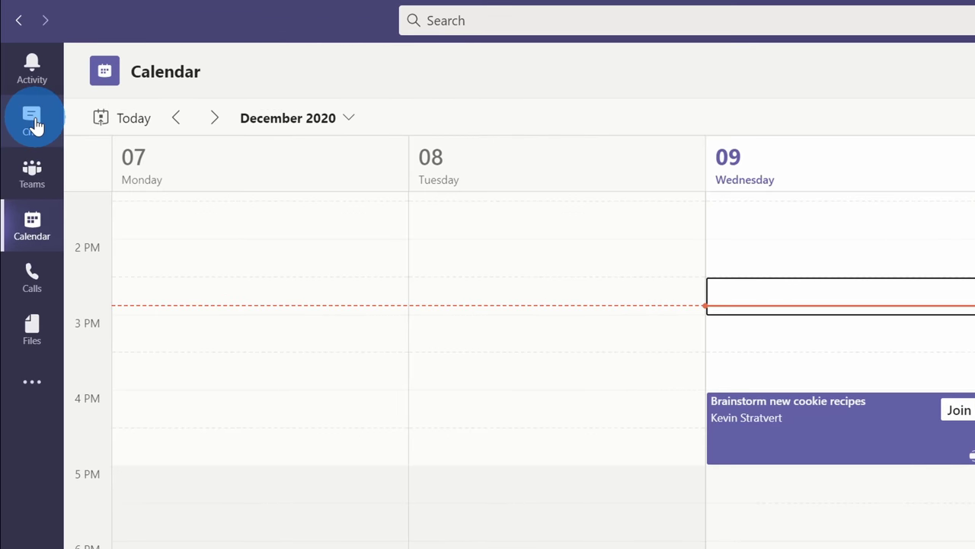
# - Review the saved chat conversations of Room 2 and Room 1 outside the meeting
pyautogui.click(32, 118)
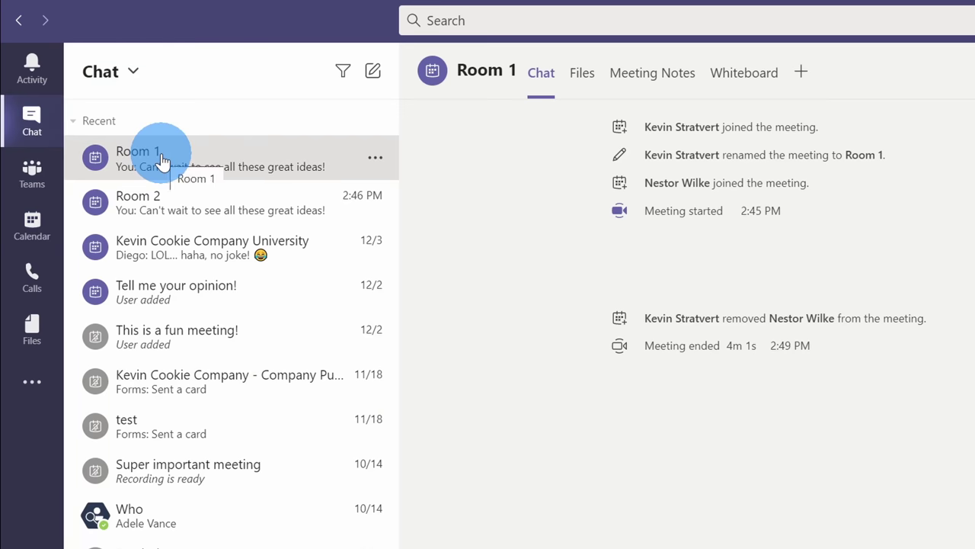
pyautogui.click(232, 215)
pyautogui.click(229, 174)
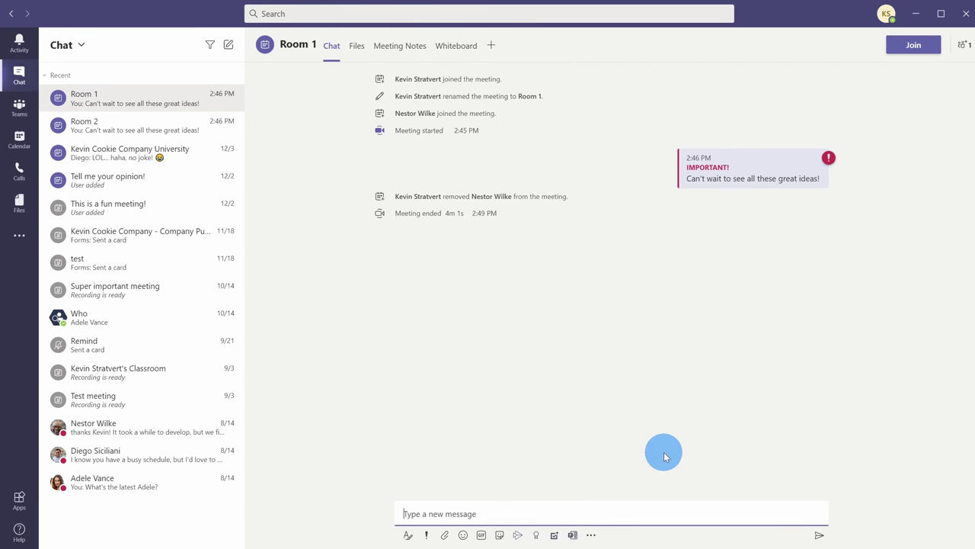
# - Look through Room 1's files, meeting notes and whiteboard, and return to its chat conversation
pyautogui.click(356, 46)
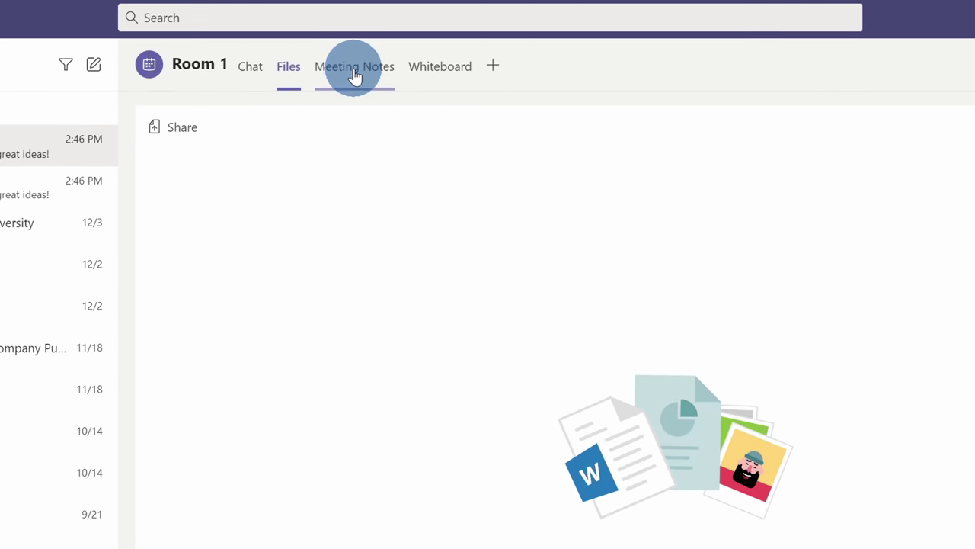
pyautogui.click(354, 70)
pyautogui.click(442, 68)
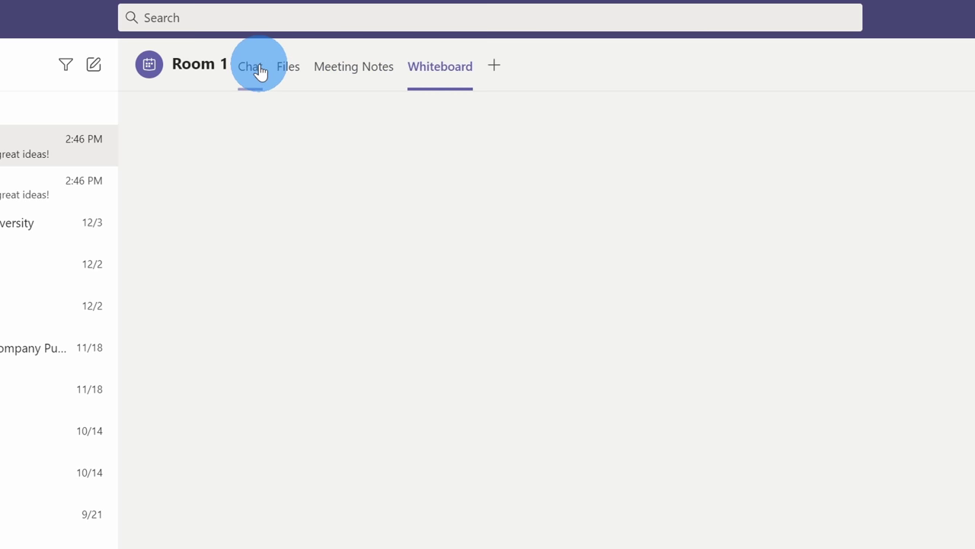
pyautogui.click(257, 68)
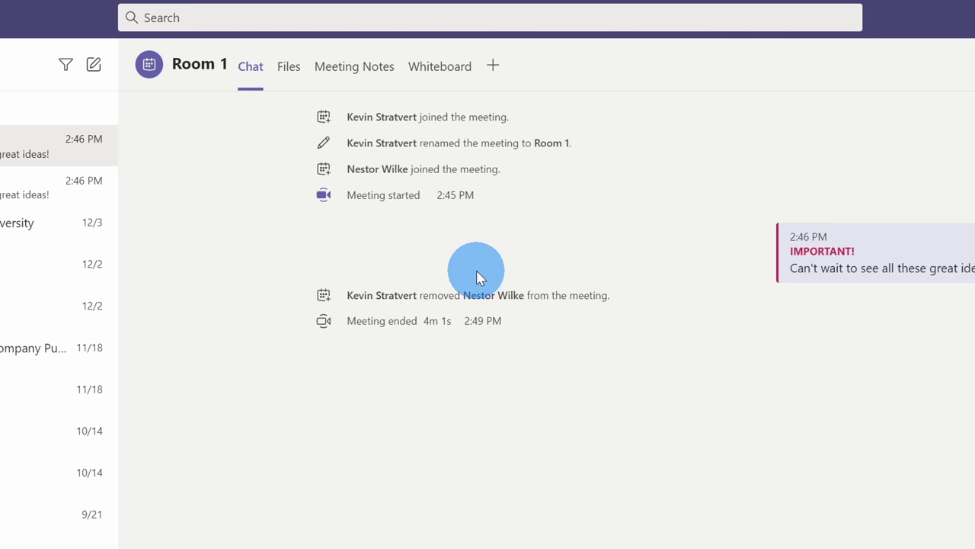